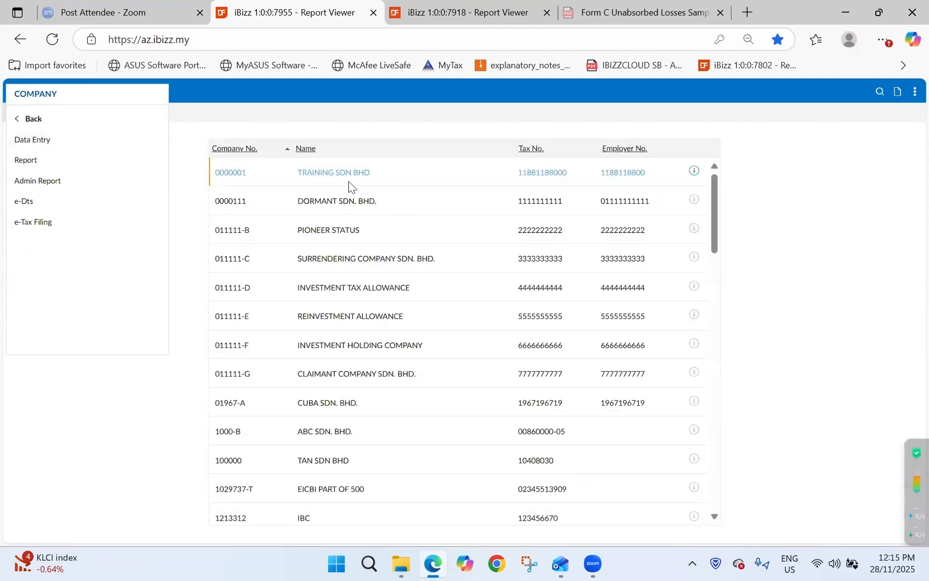
Search the company list by name for "sam" and open the year records of SAMPLE FORM C SDN BHD
type("tan")
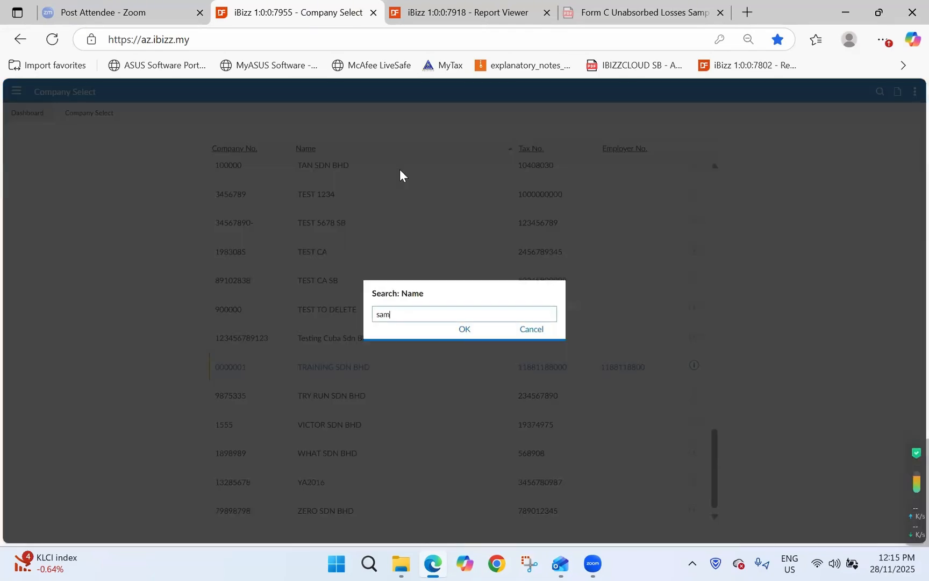
key("Return")
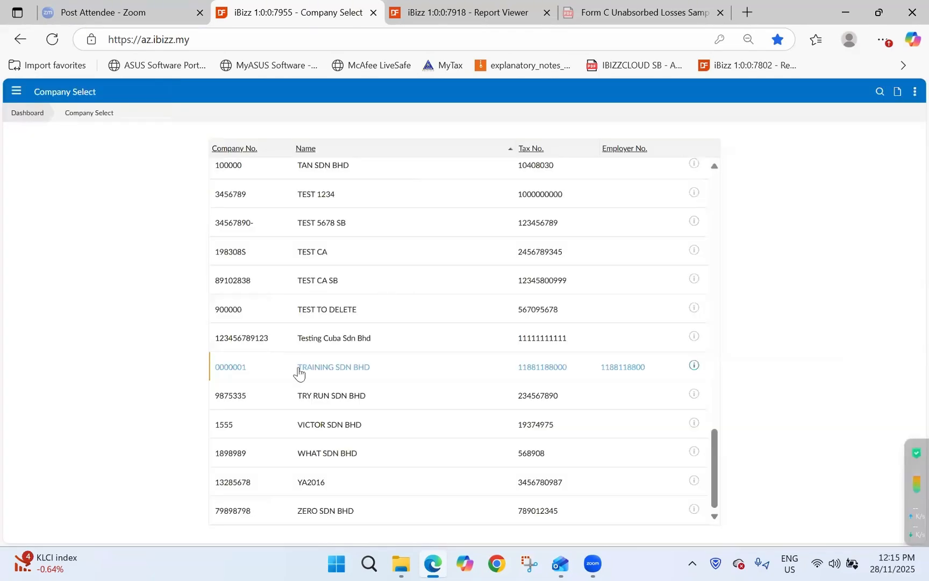
scroll(335, 357, "up", 3)
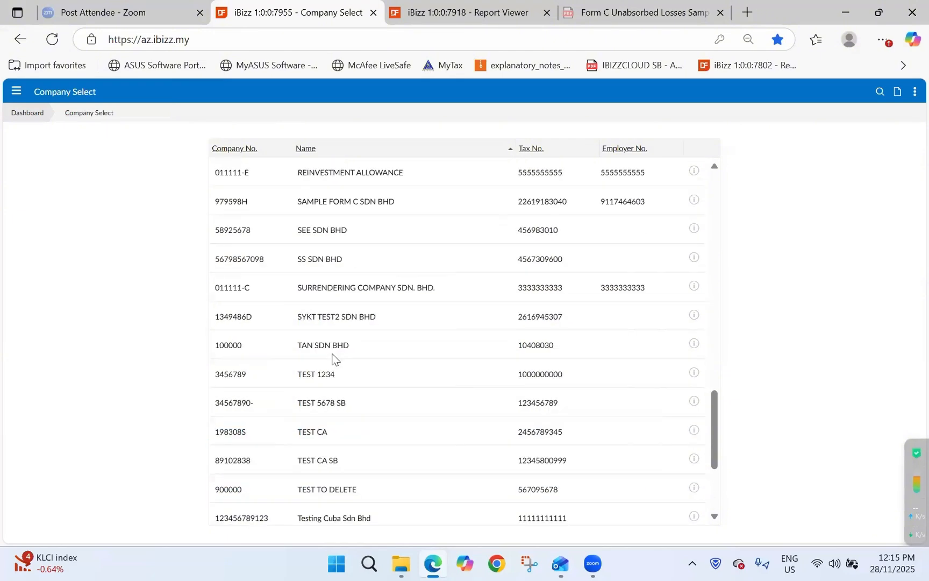
left_click(321, 204)
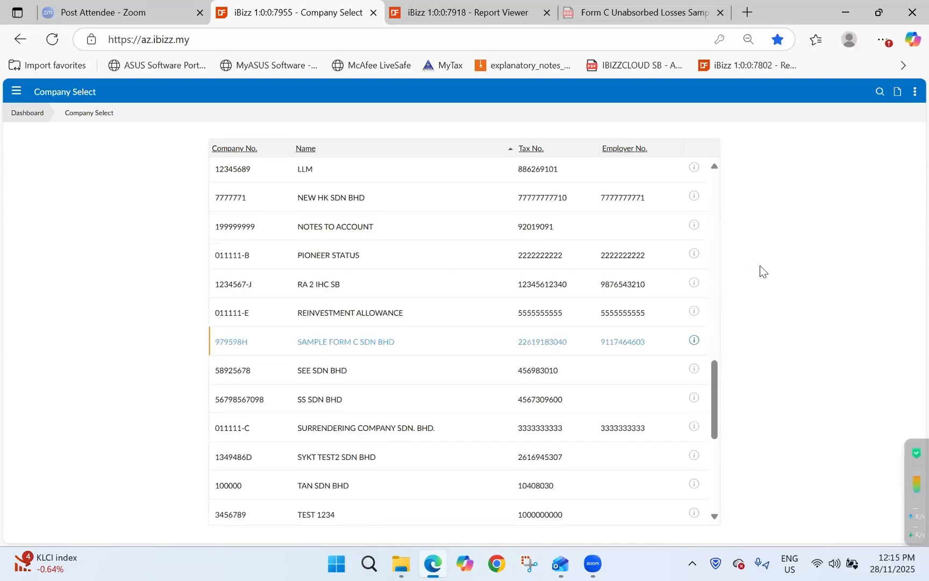
left_click(361, 342)
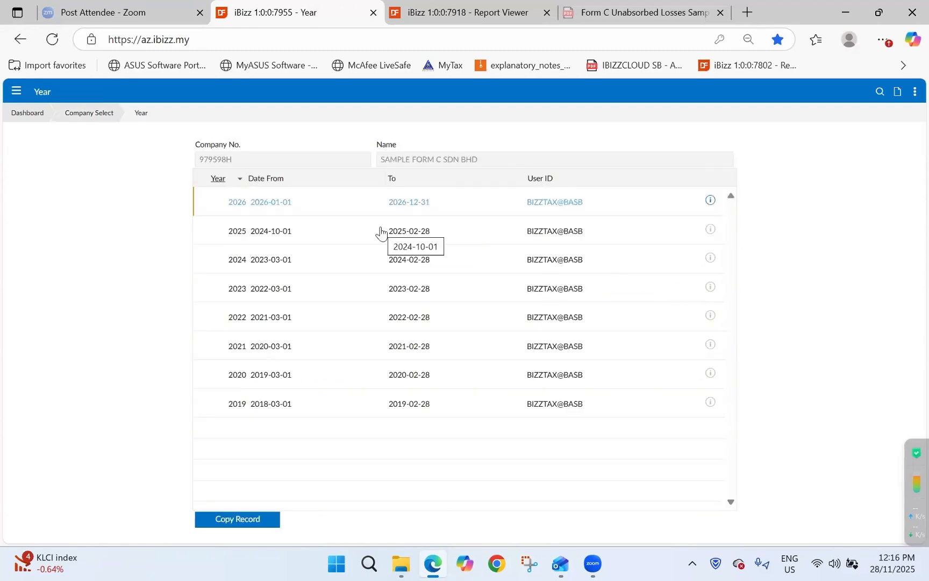
Open the company report page and choose SAMPLE FORM C SDN BHD by searching company names for "sample"
left_click(16, 92)
left_click(26, 160)
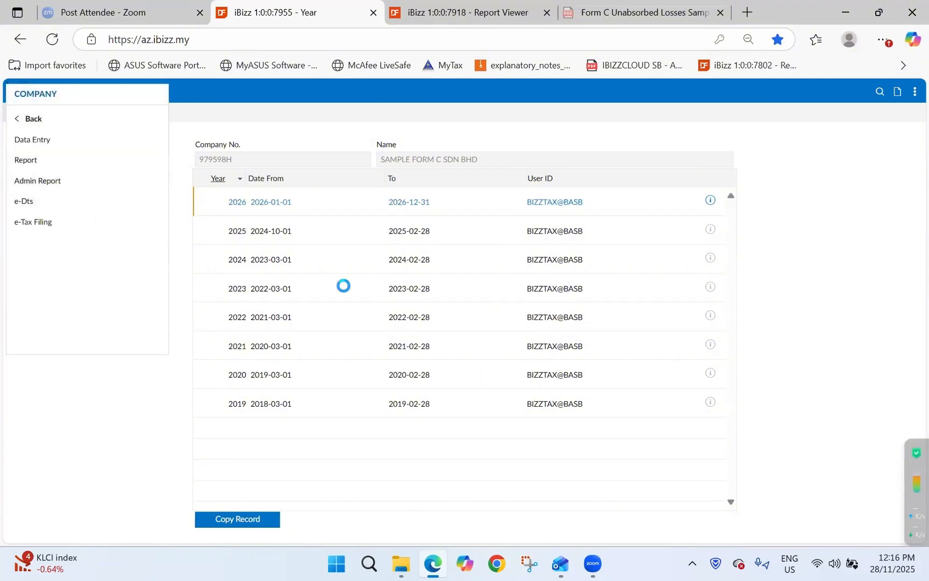
left_click(362, 159)
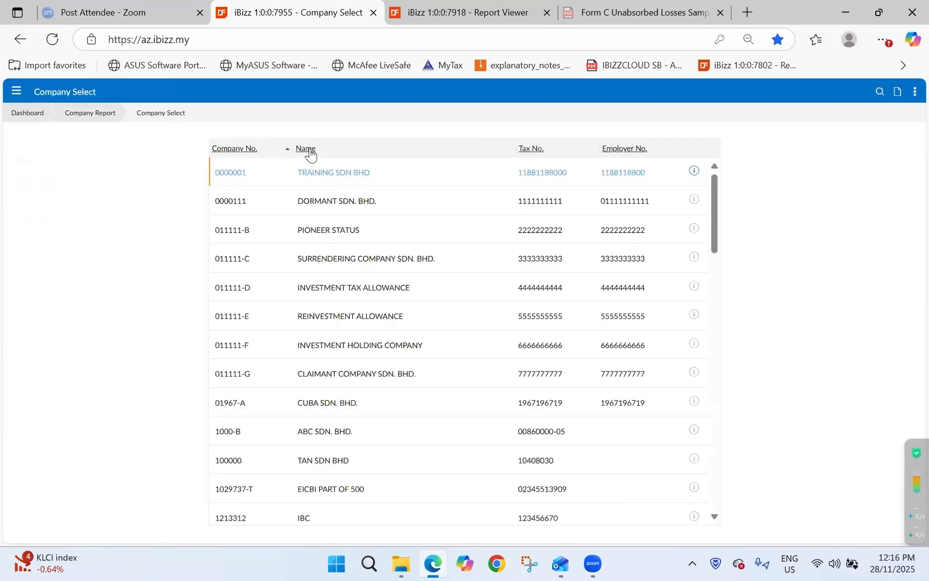
type("sample")
key("Return")
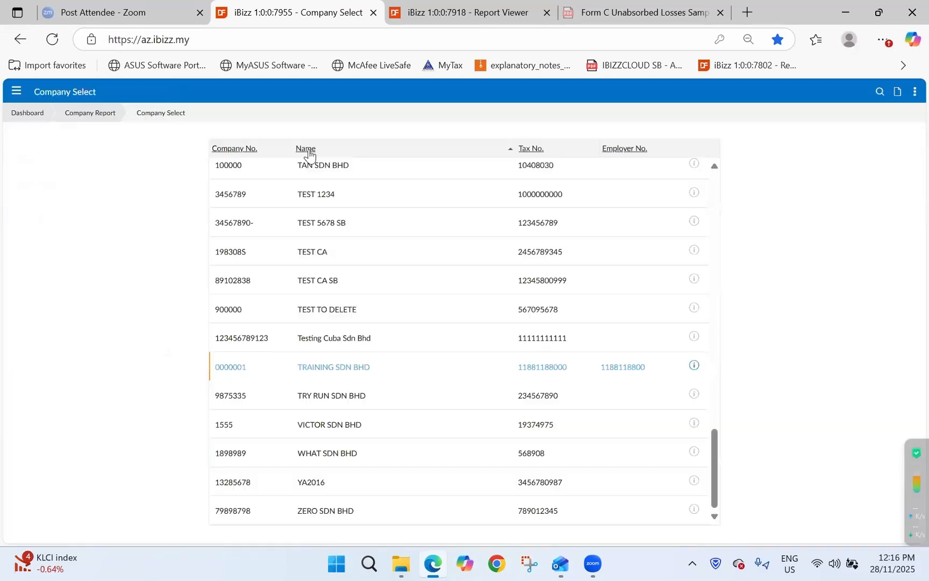
left_click(399, 344)
Set the report year to 2025 and compute the company's tax
left_click(454, 159)
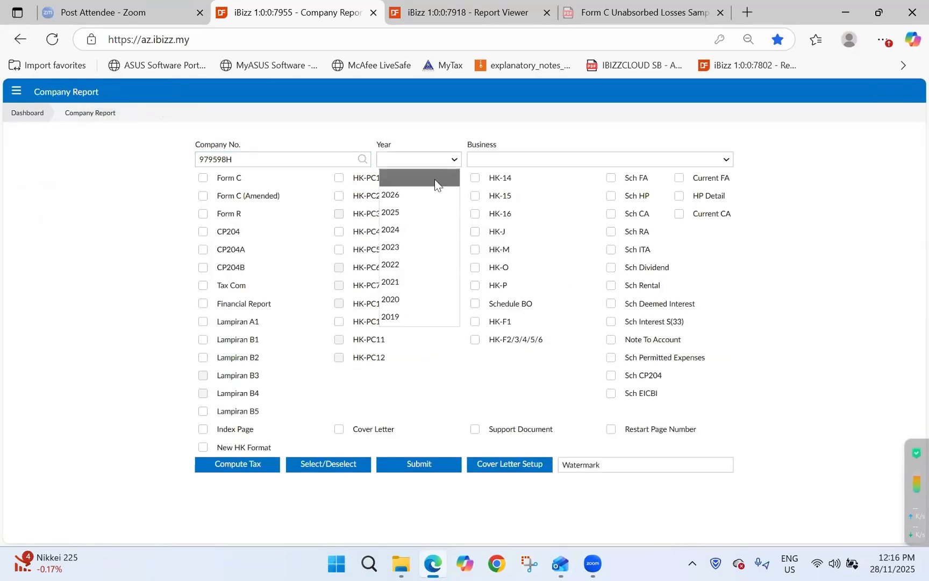
left_click(417, 212)
left_click(264, 465)
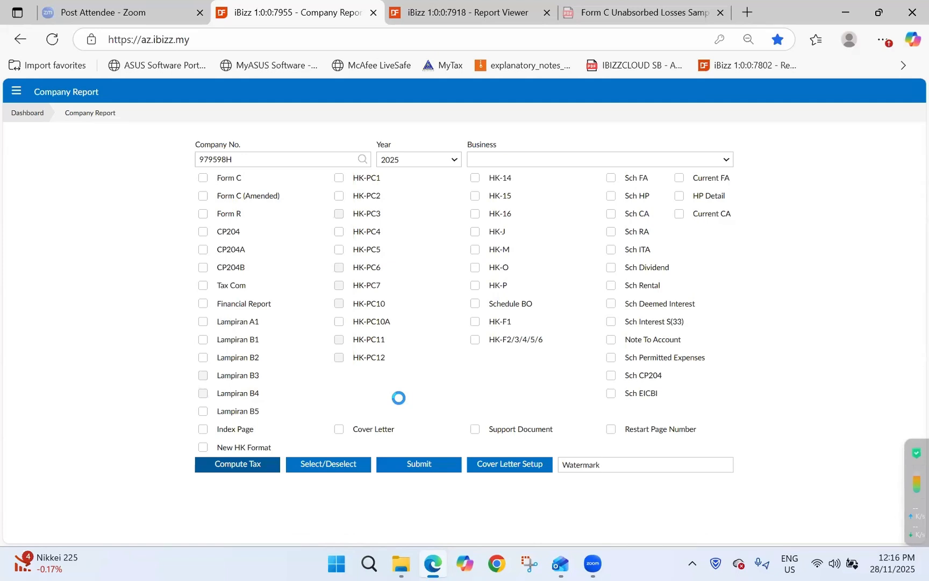
Open the e-DTS page and set the transfer server to eLatihan
left_click(15, 93)
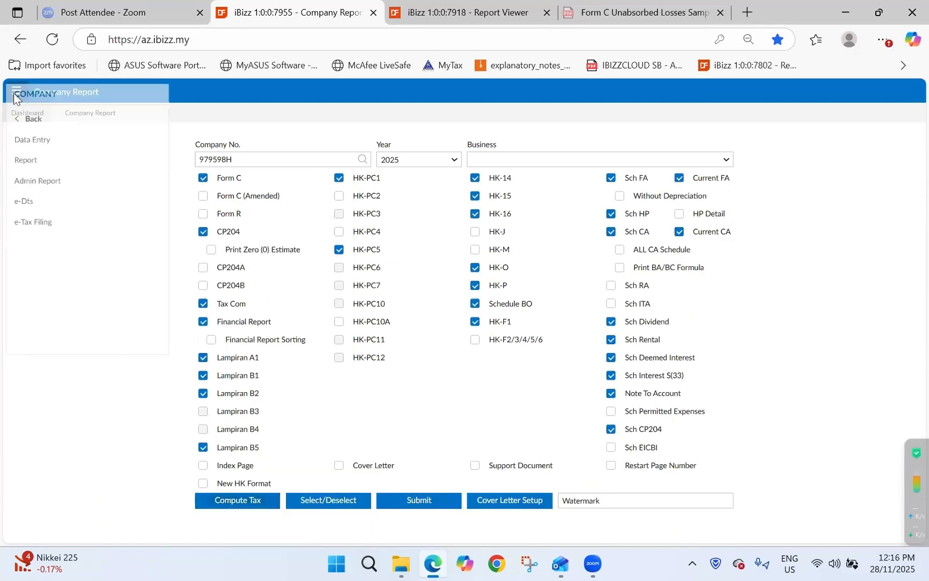
left_click(47, 202)
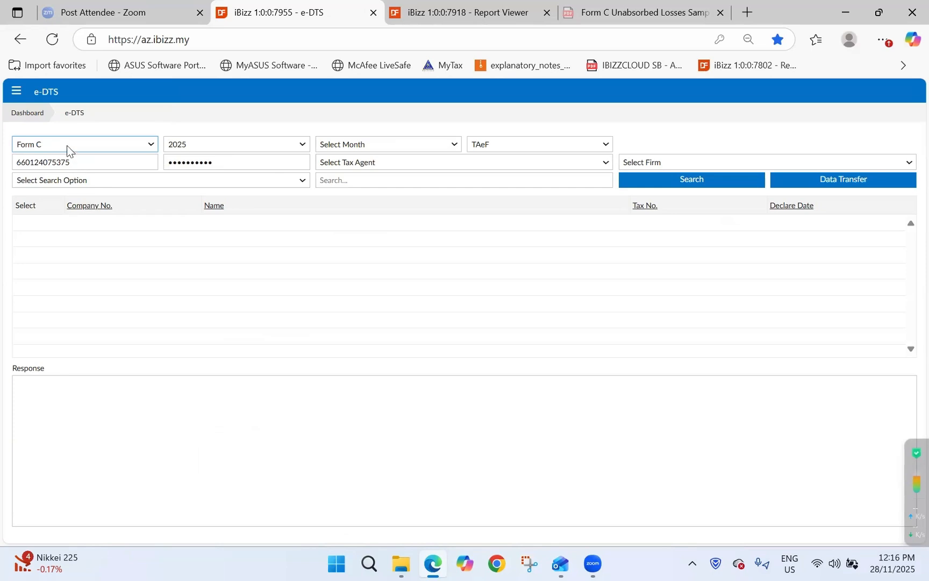
left_click(364, 148)
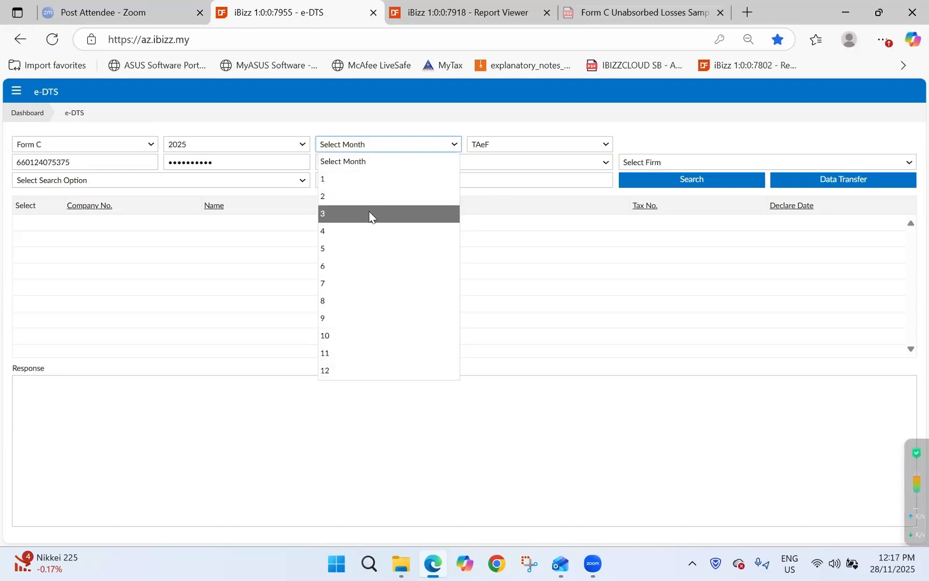
left_click(575, 137)
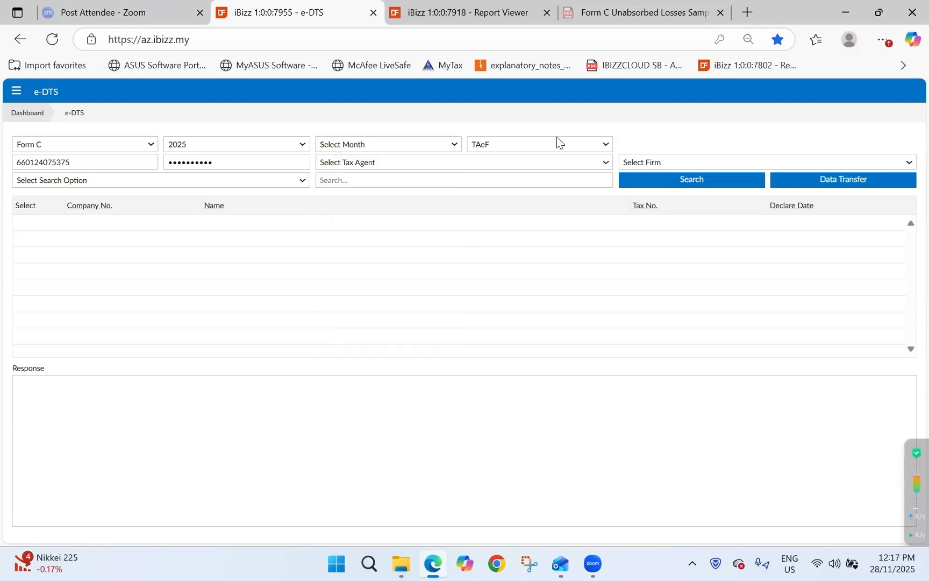
left_click(557, 141)
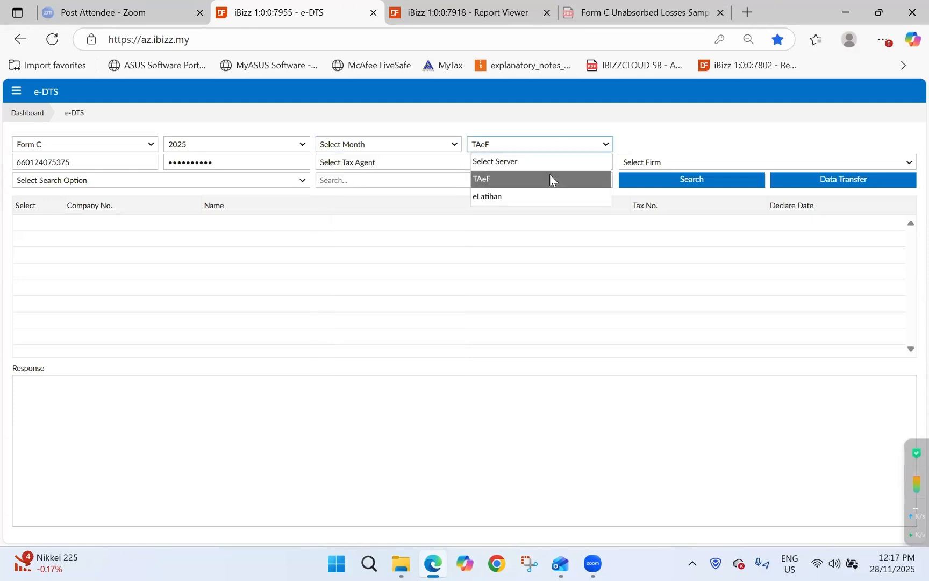
left_click(528, 194)
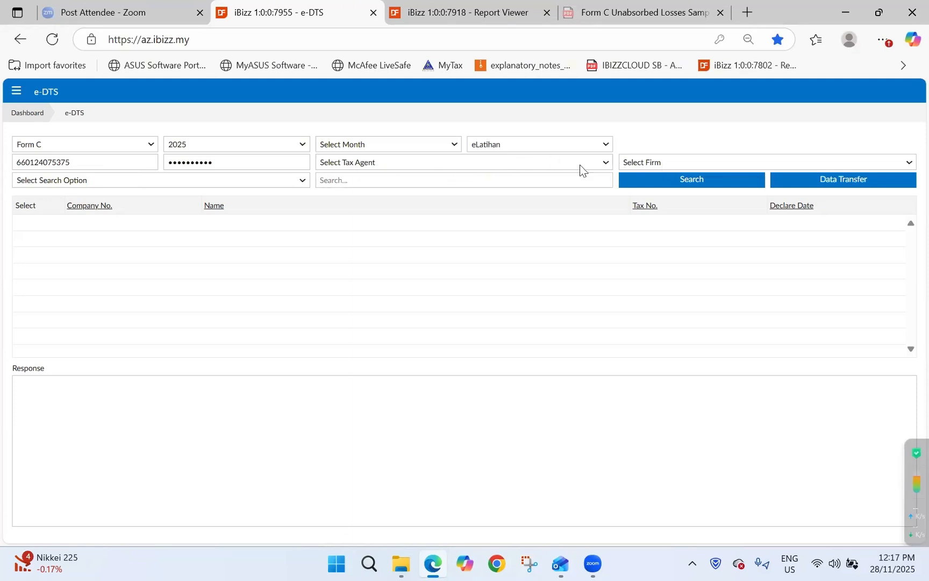
Select the tax agent and set the firm to IBIZZCLOUD SDN BHD for the e-DTS transfer
left_click(593, 166)
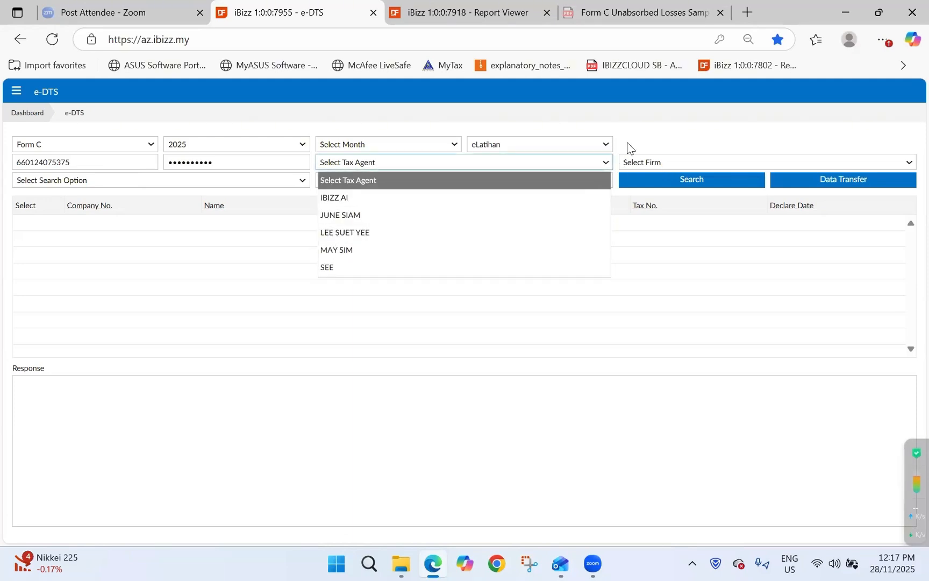
left_click(500, 167)
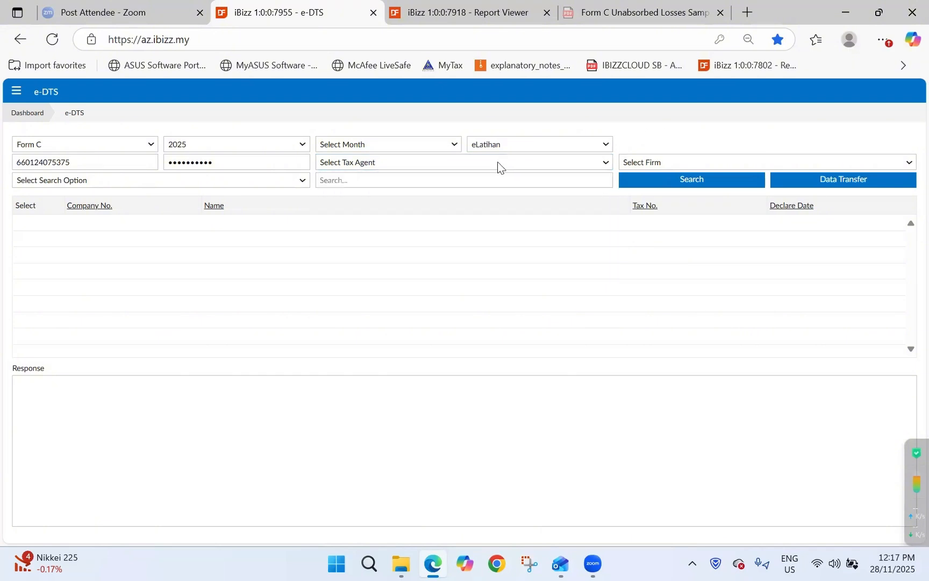
left_click(655, 164)
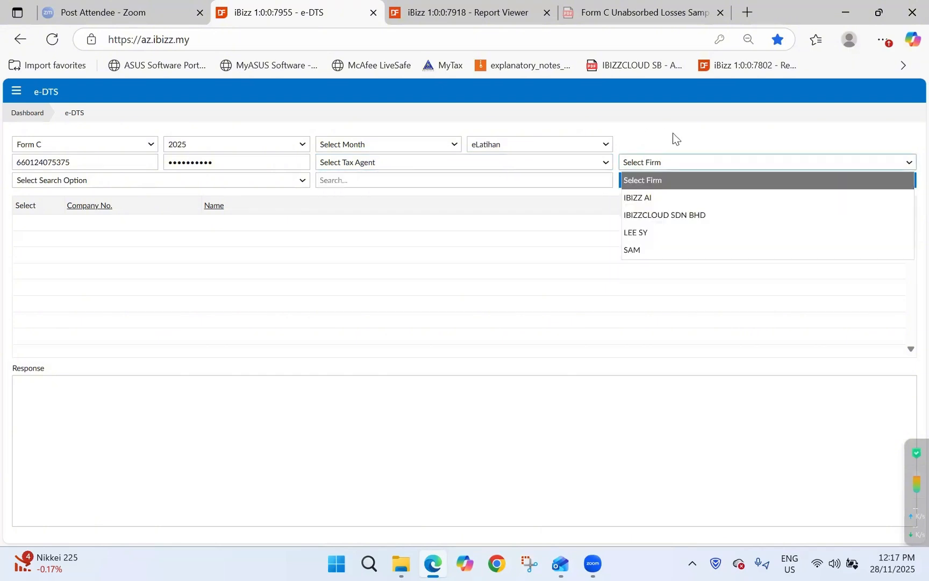
left_click(672, 134)
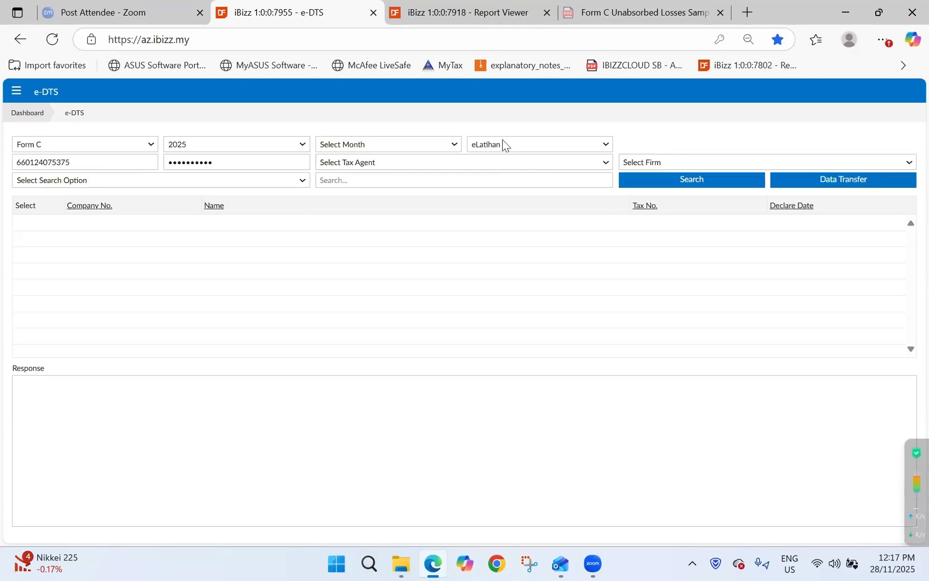
left_click(490, 160)
left_click(462, 233)
left_click(656, 161)
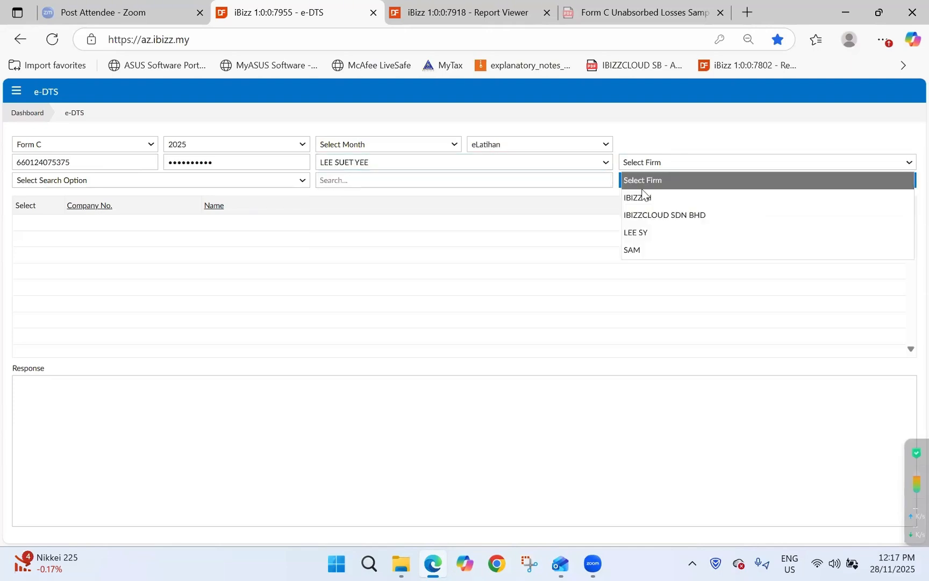
left_click(653, 213)
List the matching Form C companies, select SAMPLE FORM C SDN BHD and transfer its data
left_click(693, 180)
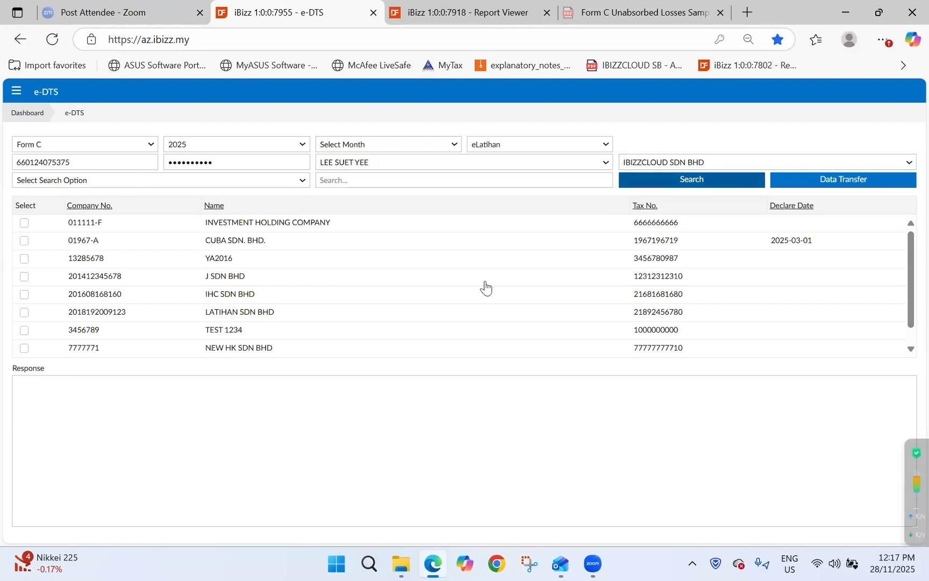
scroll(487, 287, "down", 1)
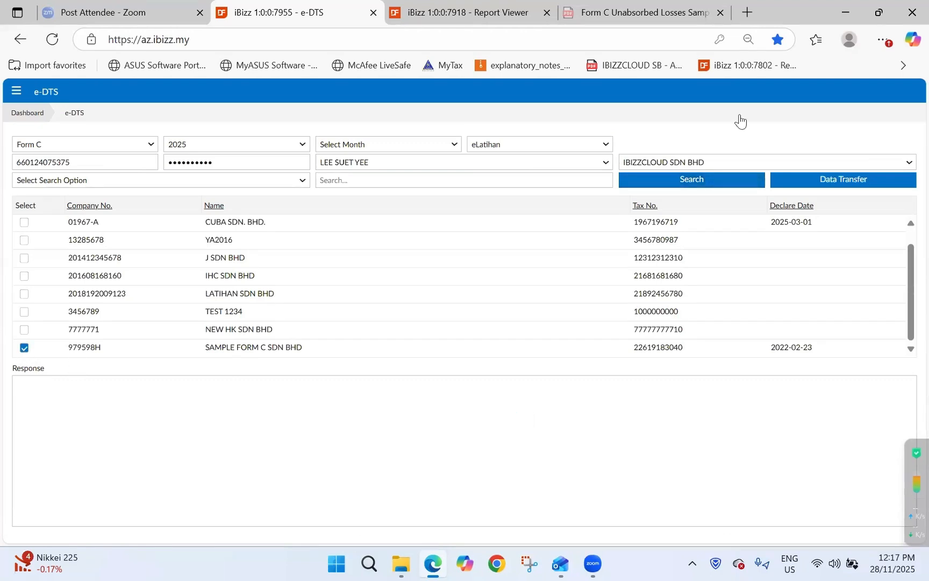
left_click(846, 179)
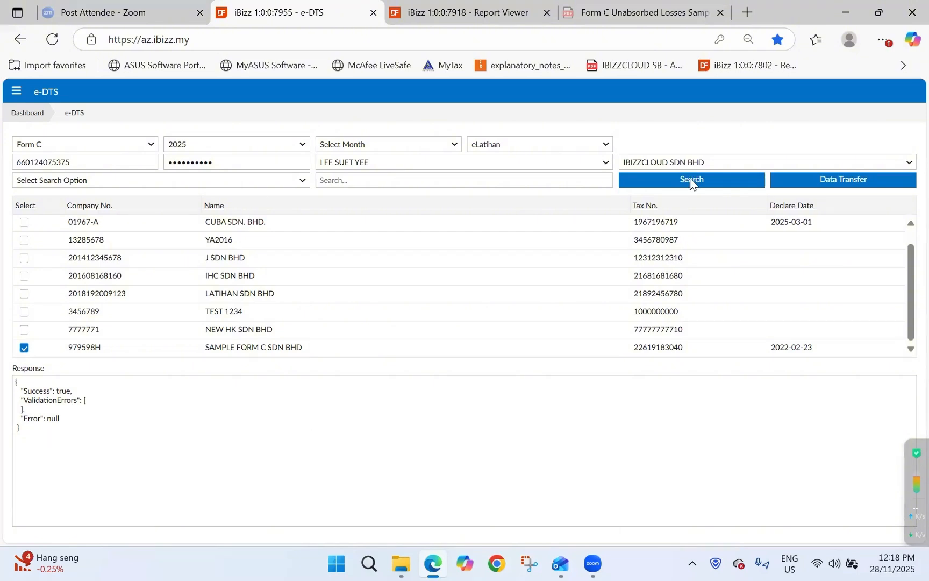
Open the MyTax training site mytax-latihan.hasil.gov.my in a new browser tab
left_click(745, 16)
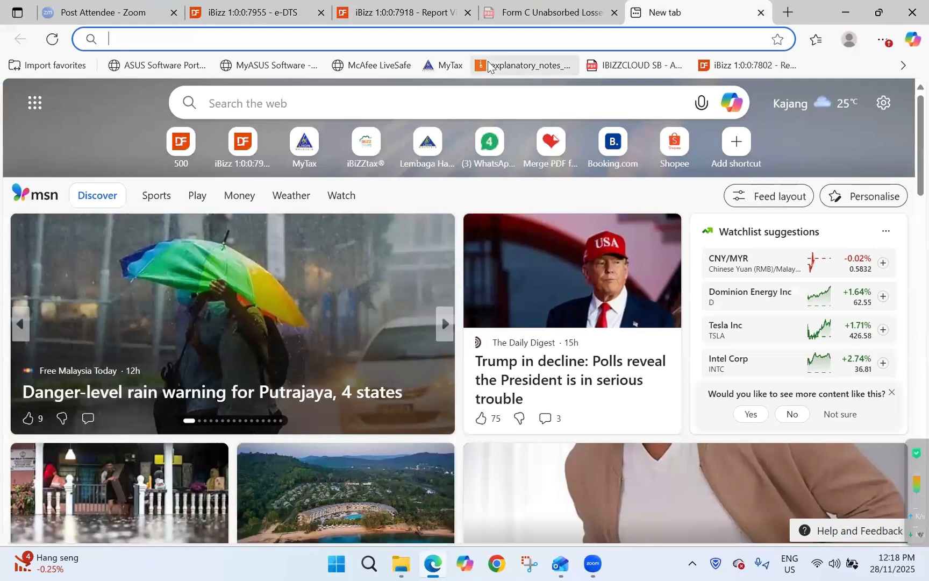
type("myl")
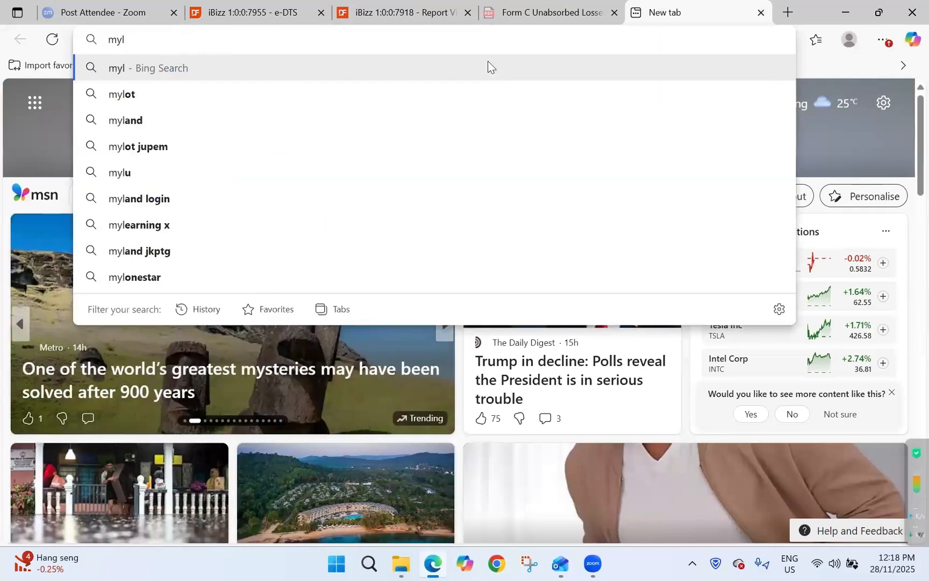
key("BackSpace")
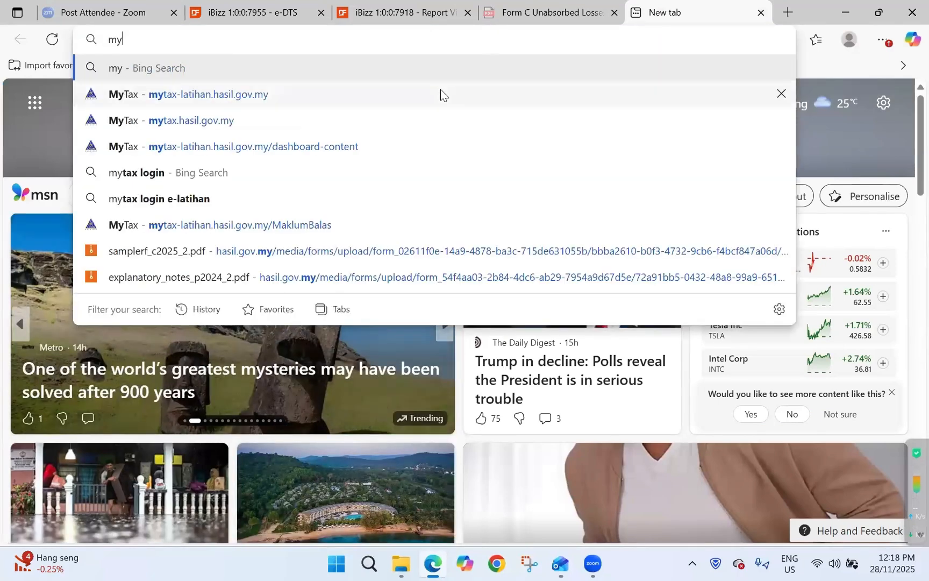
key("Down")
key("Return")
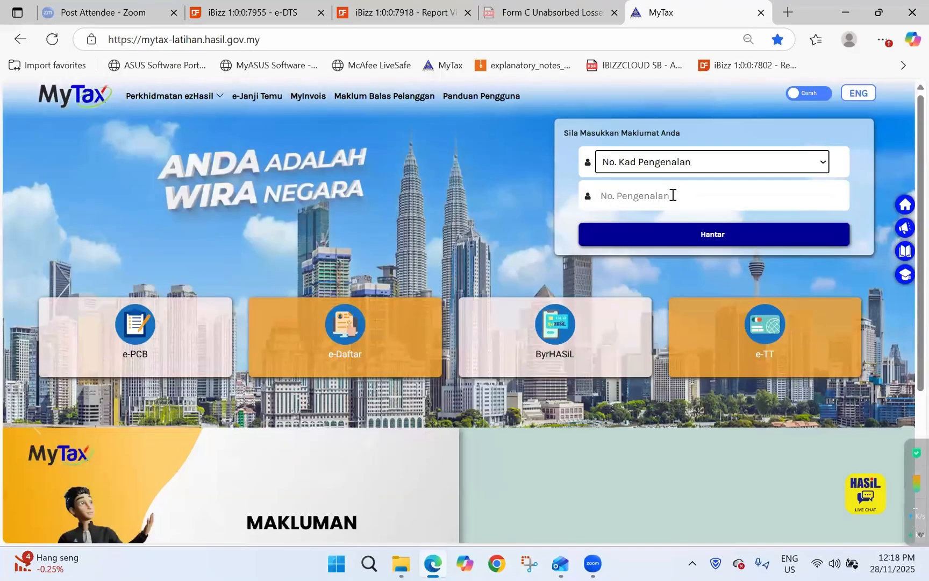
Log in to MyTax with the identity card number and the account password
left_click(673, 195)
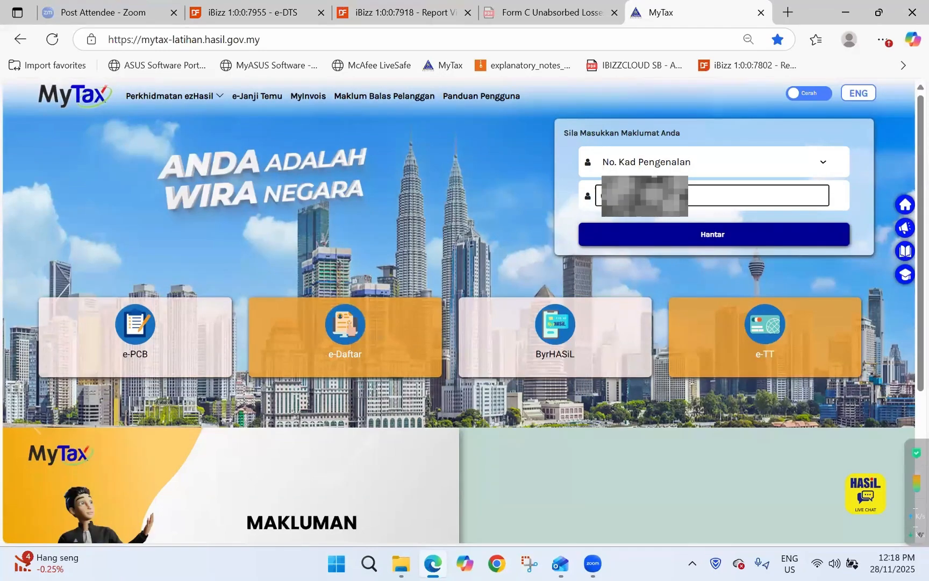
left_click(682, 241)
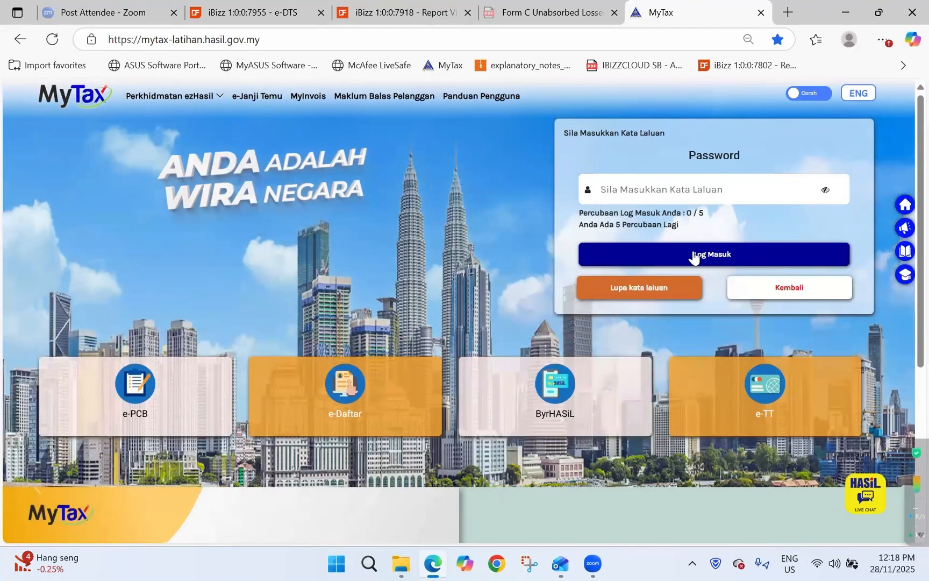
key("ctrl+v")
key("Return")
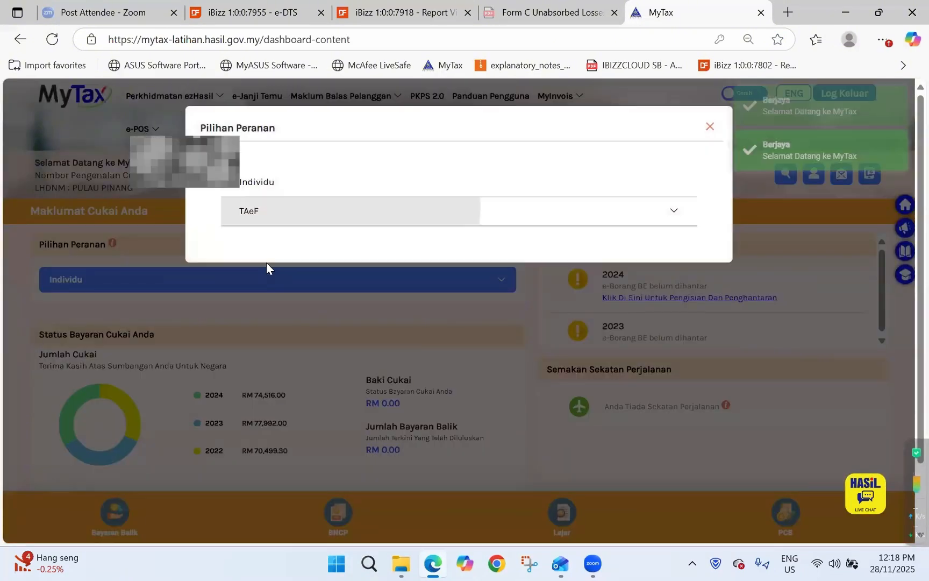
Enter the tax agent e-filing system through the TAeF role and view the e-Dts options under Integrasi
left_click(252, 253)
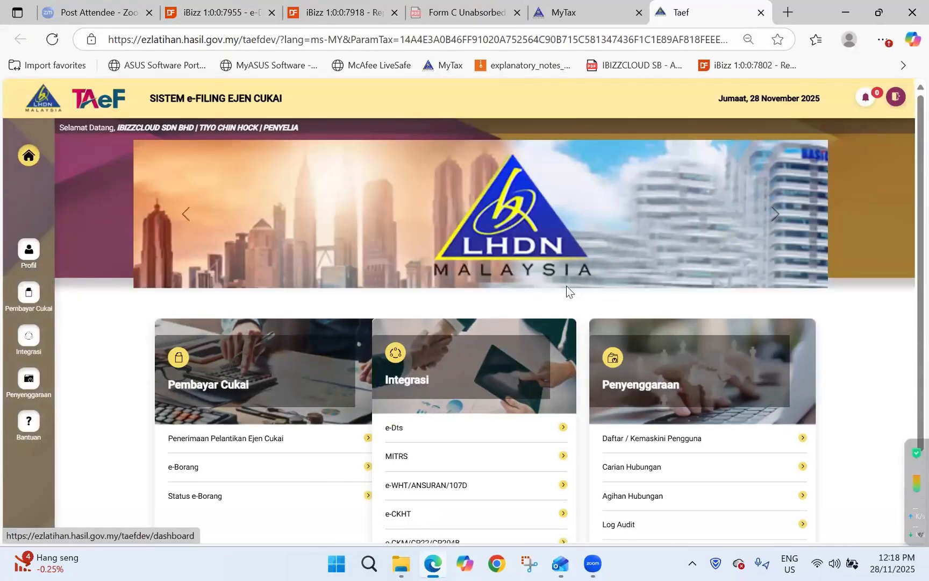
scroll(567, 287, "down", 2)
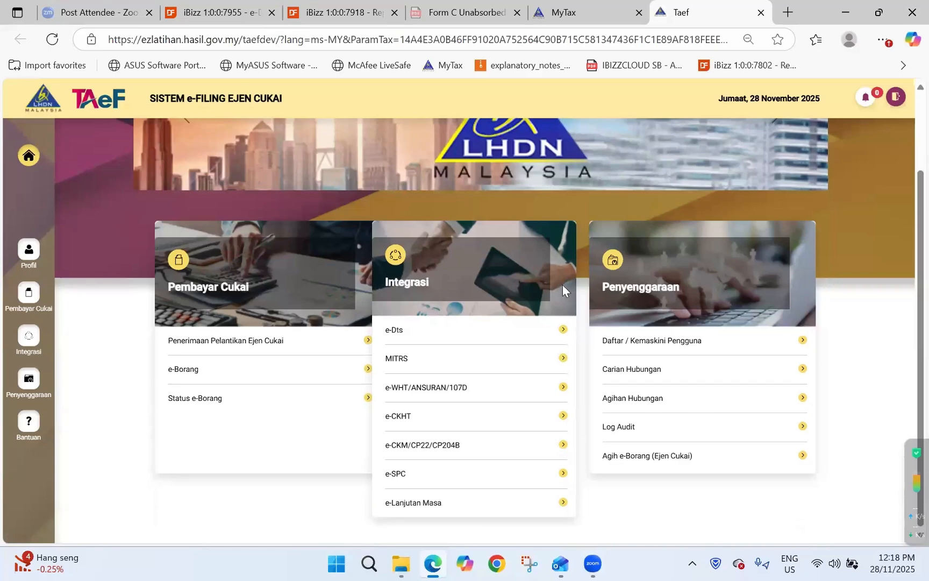
left_click(394, 330)
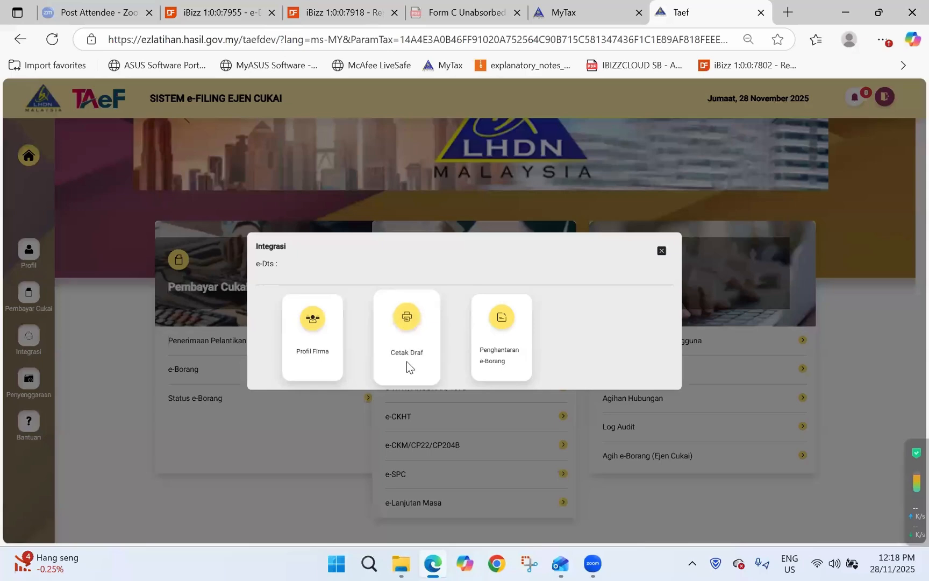
left_click(661, 251)
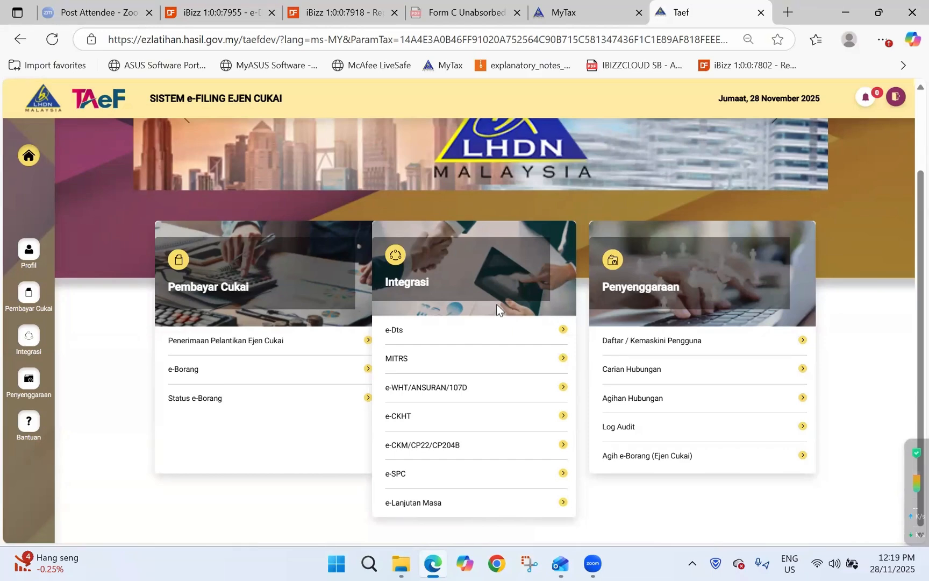
Open e-Borang under Pembayar Cukai, then switch to iBizz e-DTS and copy the tax number of SAMPLE FORM C SDN BHD
left_click(190, 380)
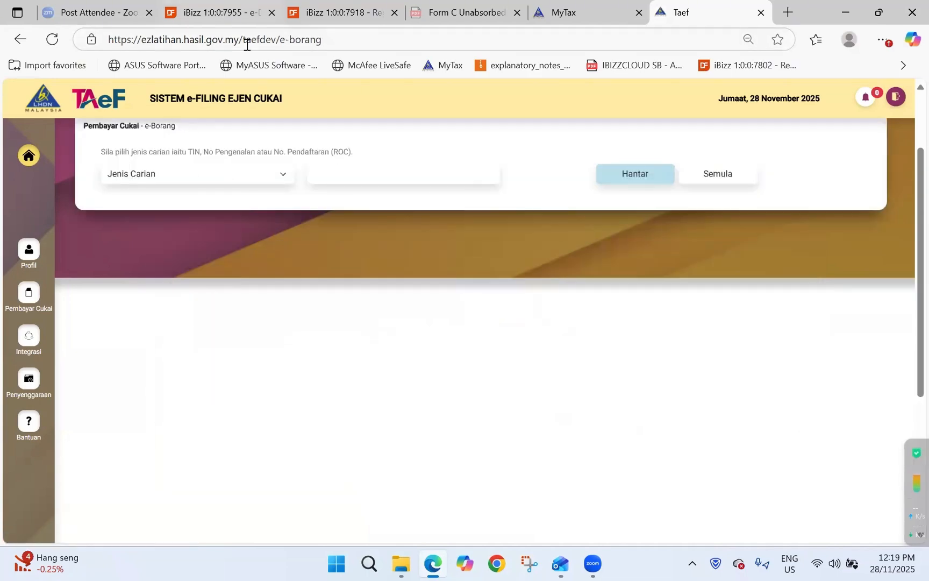
left_click(223, 12)
double_click(649, 347)
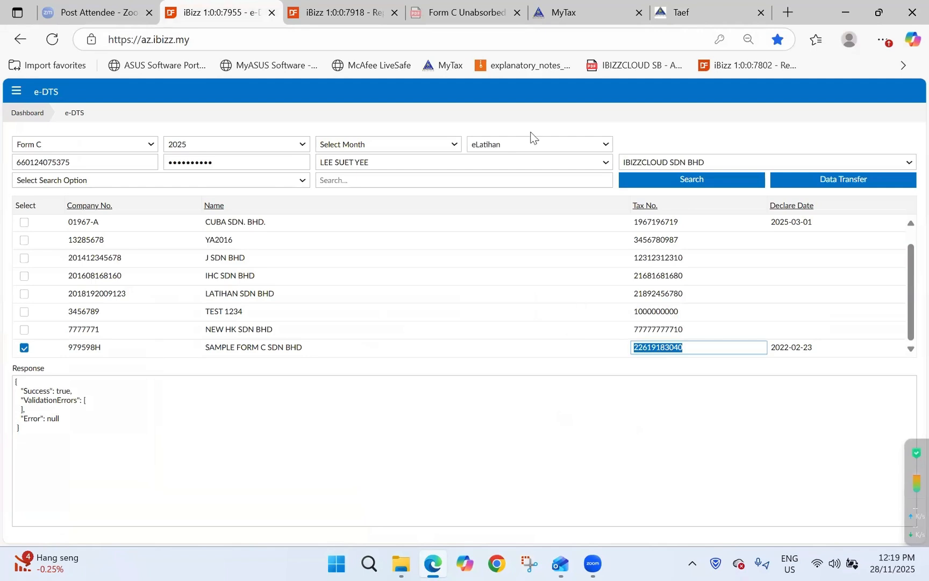
Look up the taxpayer in TAeF e-Borang by TIN (Selain No. Majikan) with the copied tax number and open its C 2025 form
left_click(678, 15)
left_click(222, 178)
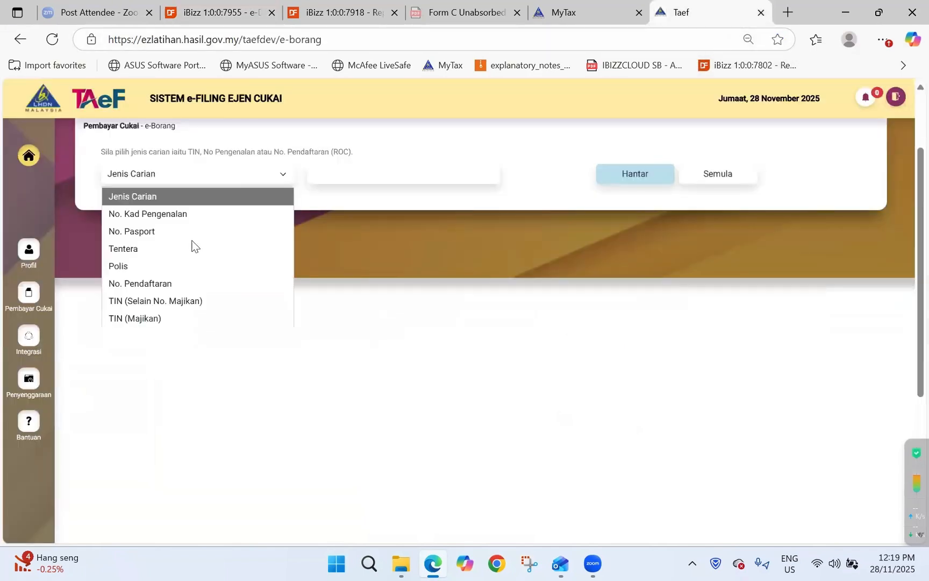
left_click(198, 303)
left_click(381, 178)
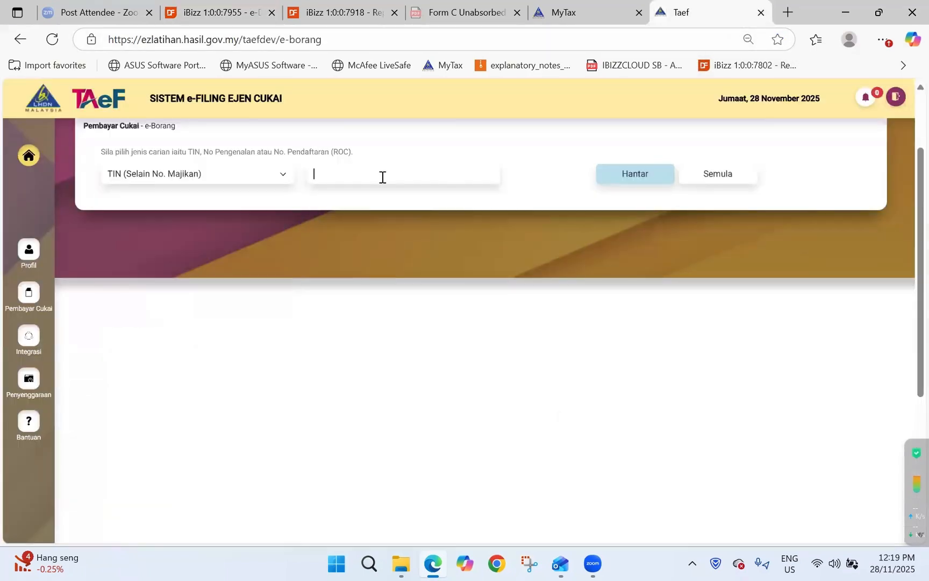
left_click(651, 179)
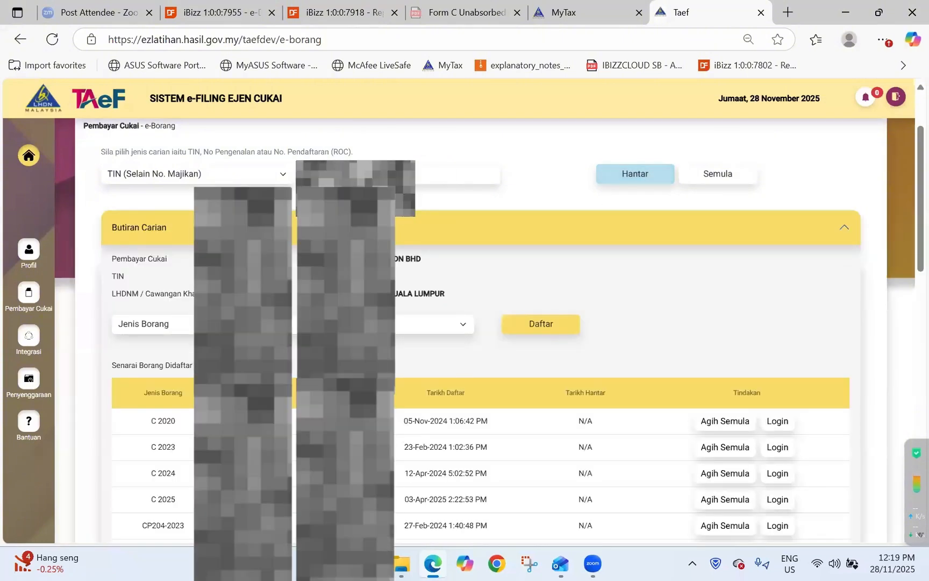
scroll(651, 179, "down", 5)
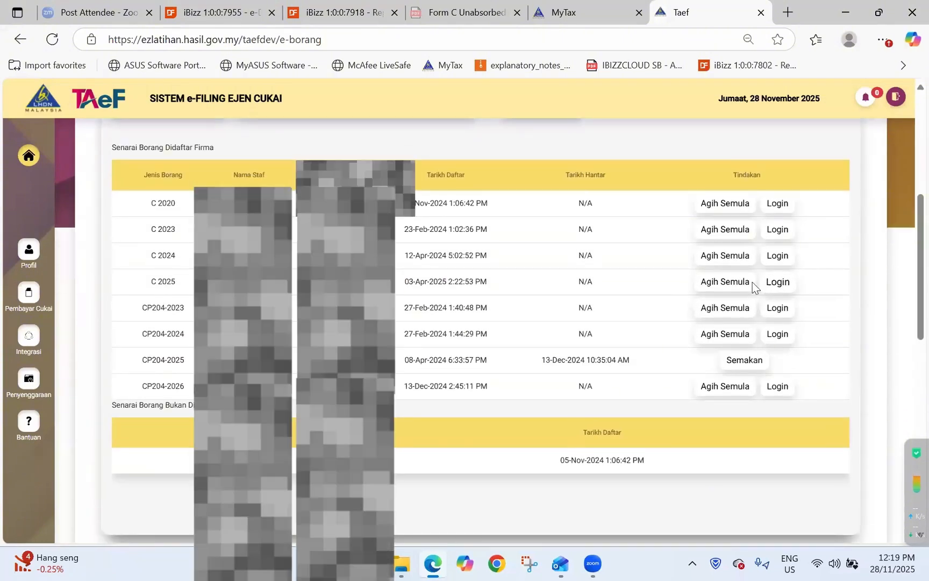
left_click(776, 282)
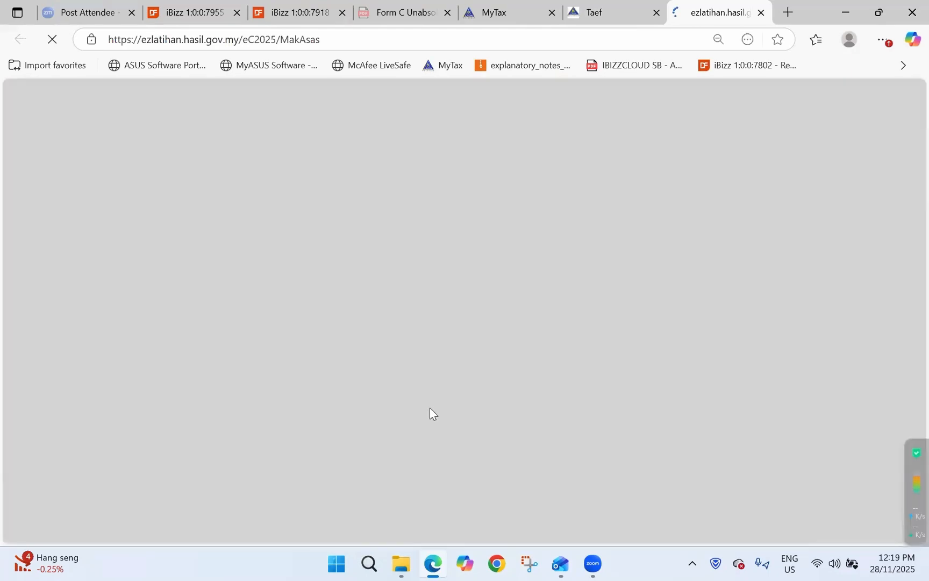
Review the Pendapatan, Cukai Kena Dibayar and Maklumat Kewangan sections of the e-C 2025 form
left_click(47, 175)
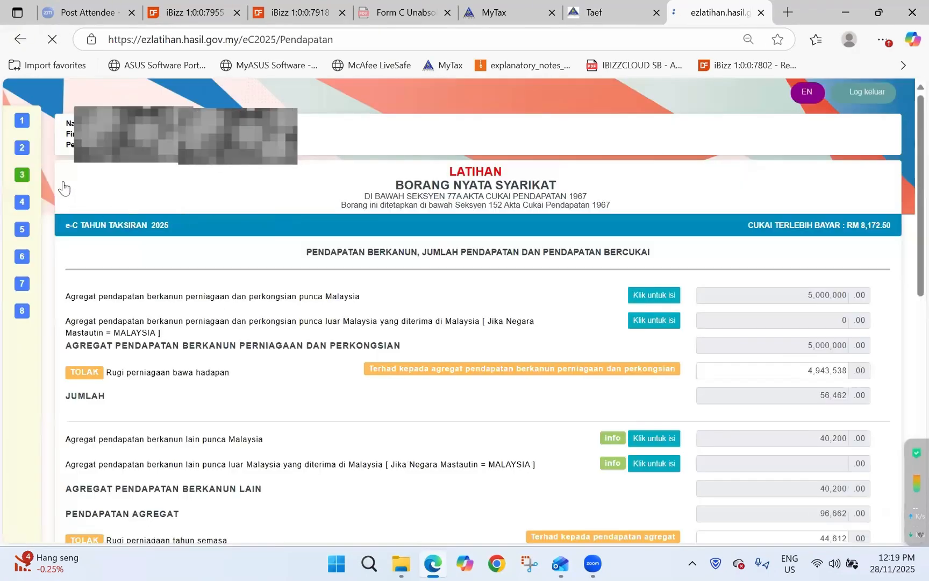
left_click(64, 202)
scroll(223, 276, "down", 3)
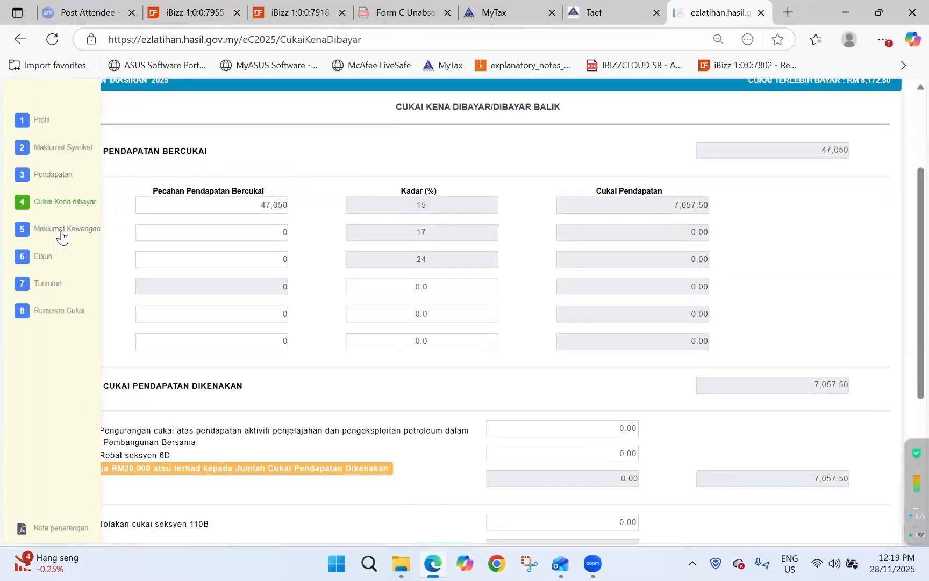
left_click(61, 231)
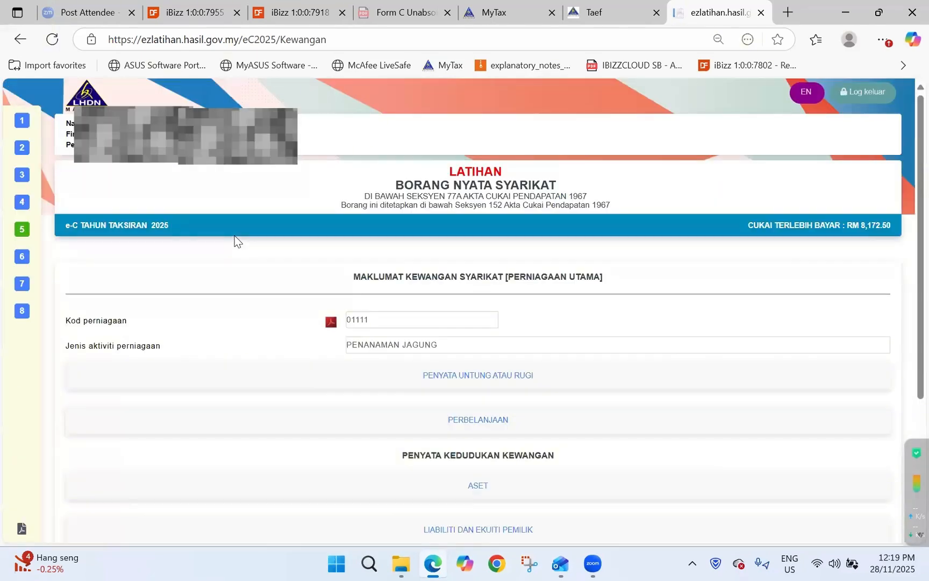
scroll(235, 240, "down", 3)
Open the Elaun section and examine the Jadual 3, accelerated capital allowance, Jadual 7A and Jadual 7B entries
mouse_move(46, 268)
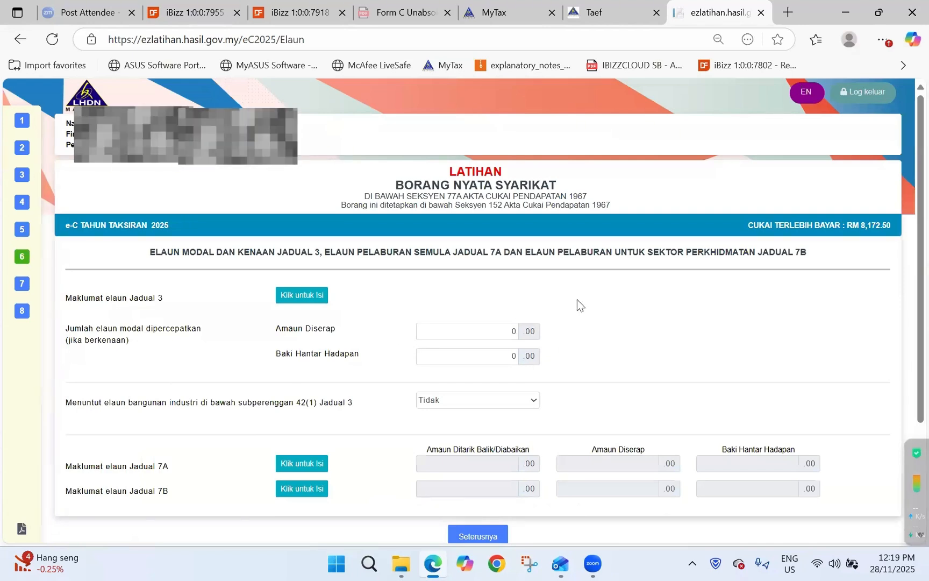
scroll(577, 300, "down", 3)
scroll(577, 298, "up", 3)
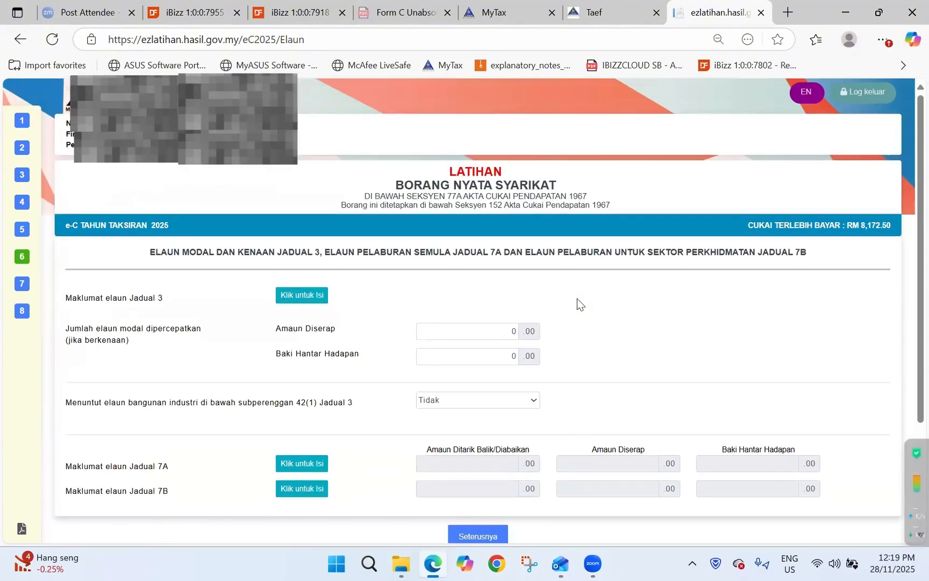
scroll(577, 298, "down", 3)
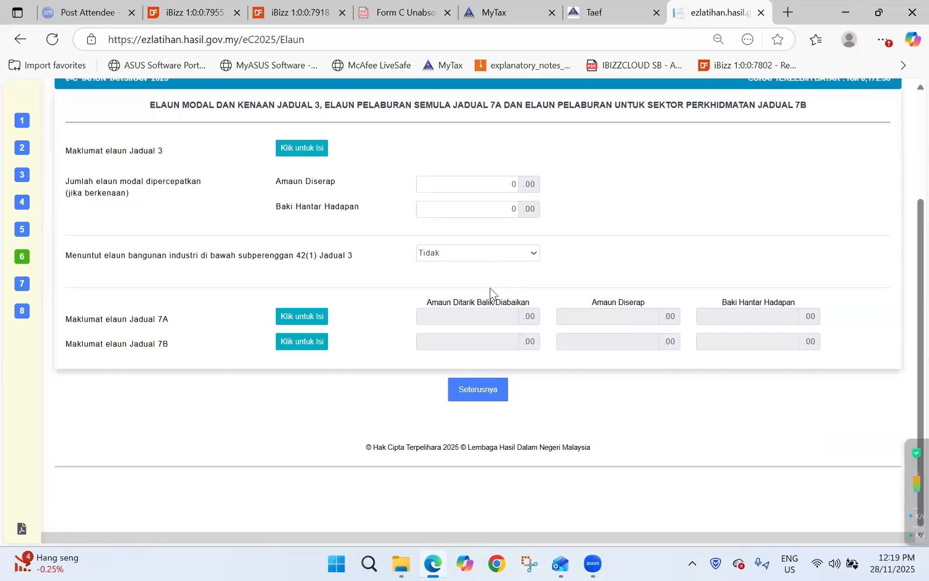
scroll(490, 287, "up", 3)
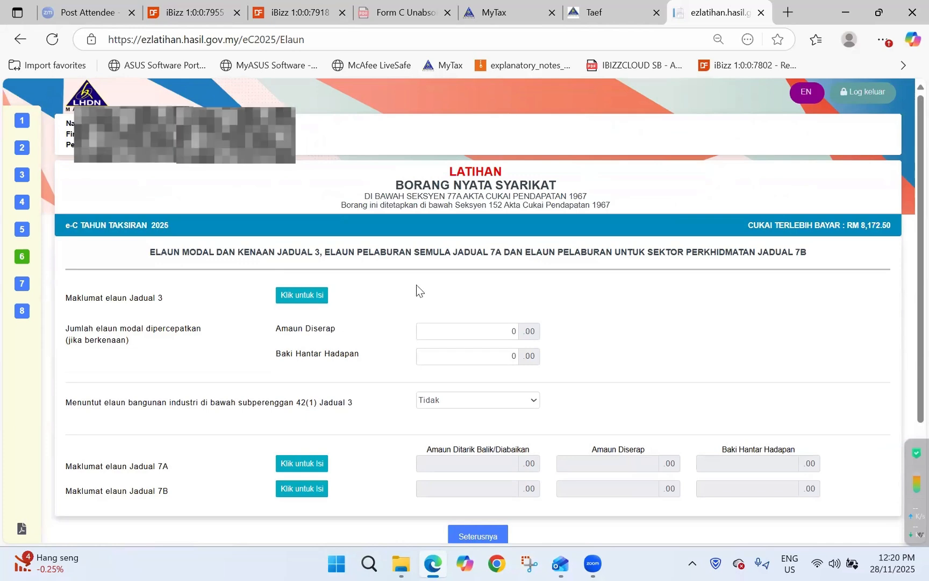
scroll(503, 363, "down", 3)
scroll(503, 365, "up", 3)
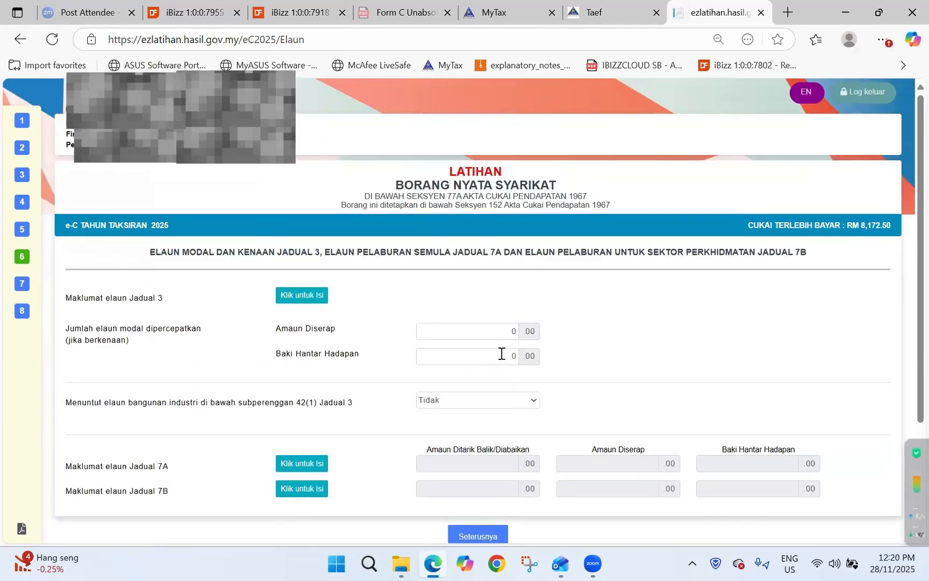
scroll(503, 361, "down", 3)
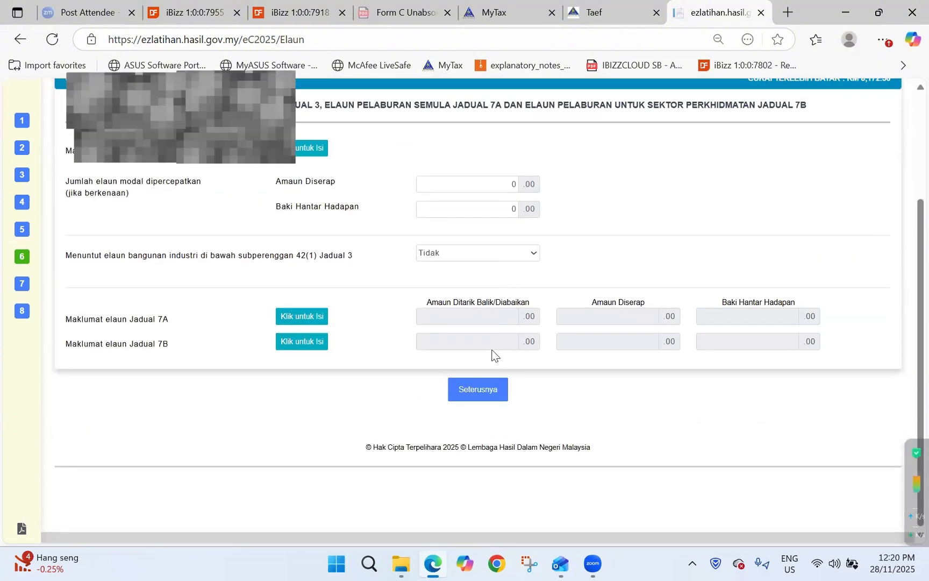
scroll(501, 351, "up", 3)
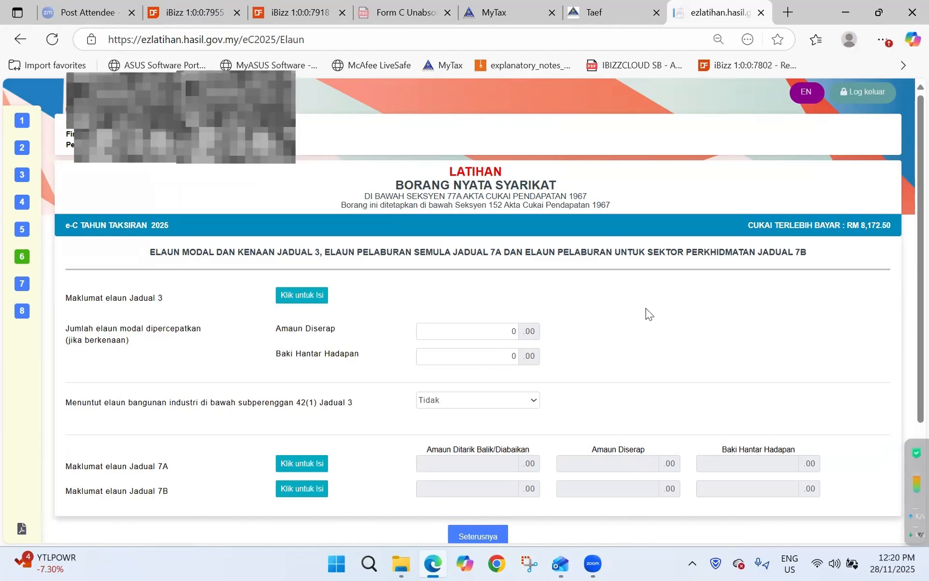
scroll(629, 376, "down", 3)
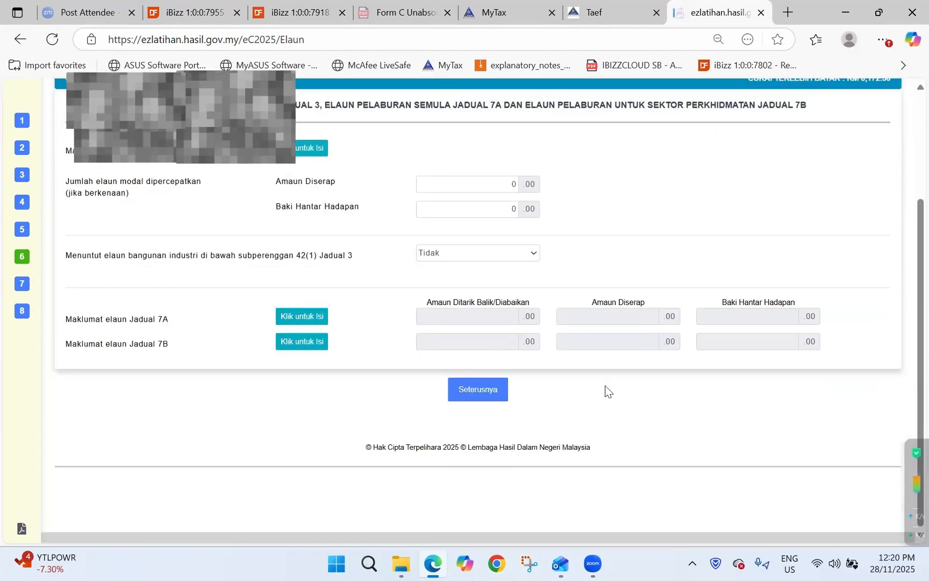
scroll(344, 304, "up", 3)
Review the tax summary in Rumusan Cukai and proceed to the tax agent declaration, Akuan Ejen Cukai
mouse_move(74, 318)
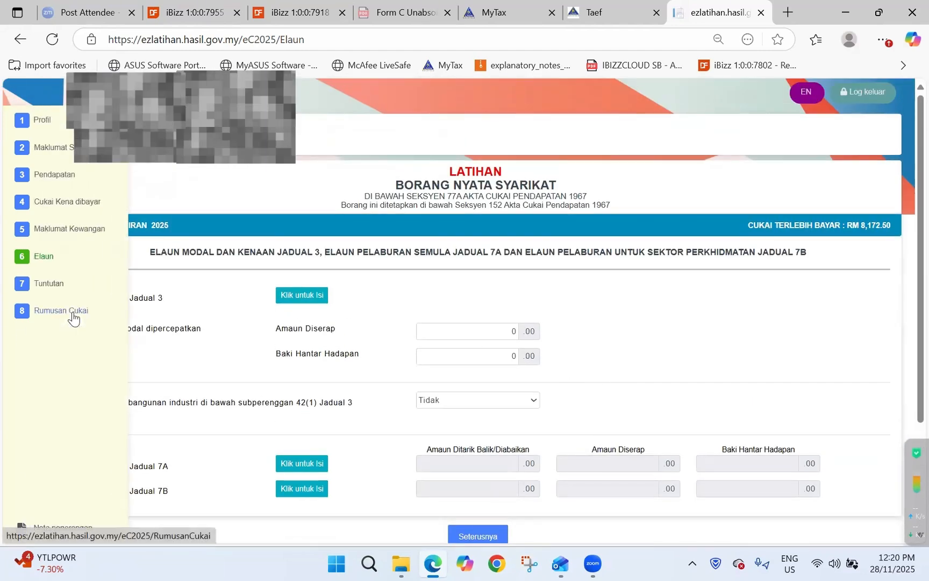
left_click(72, 314)
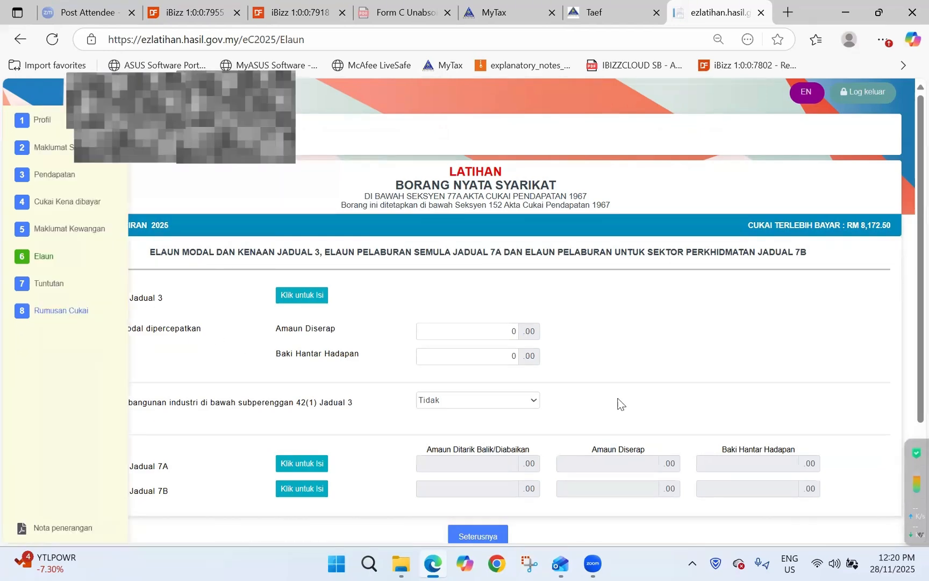
scroll(556, 435, "down", 5)
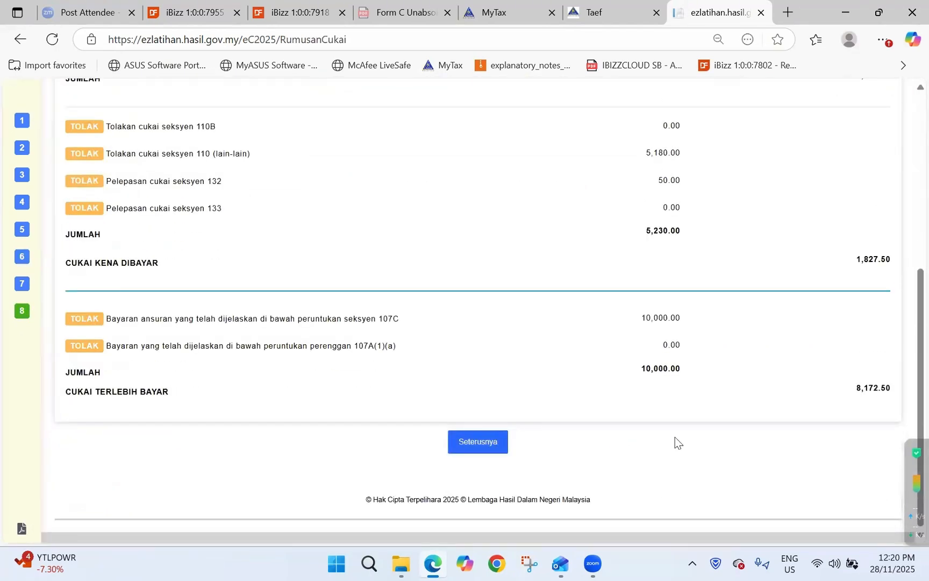
scroll(425, 392, "down", 3)
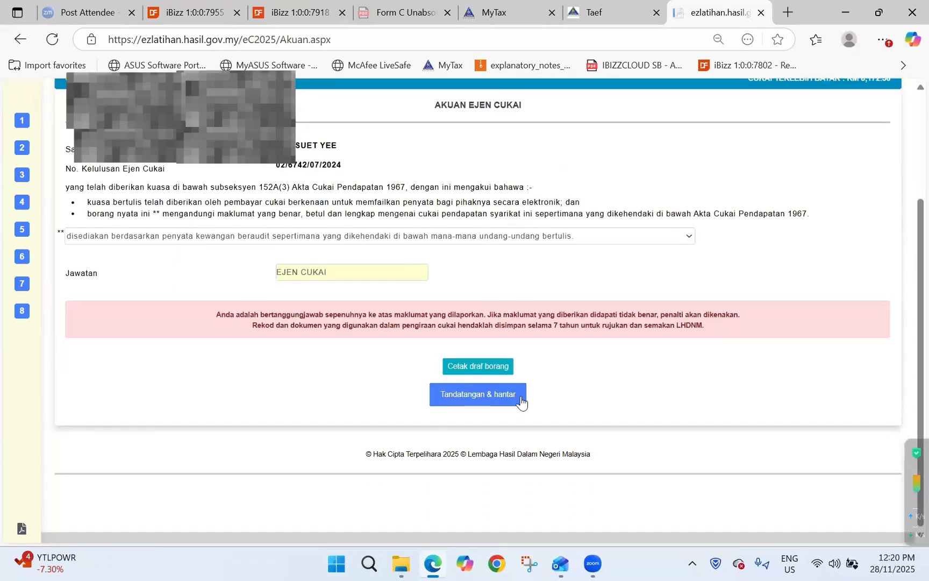